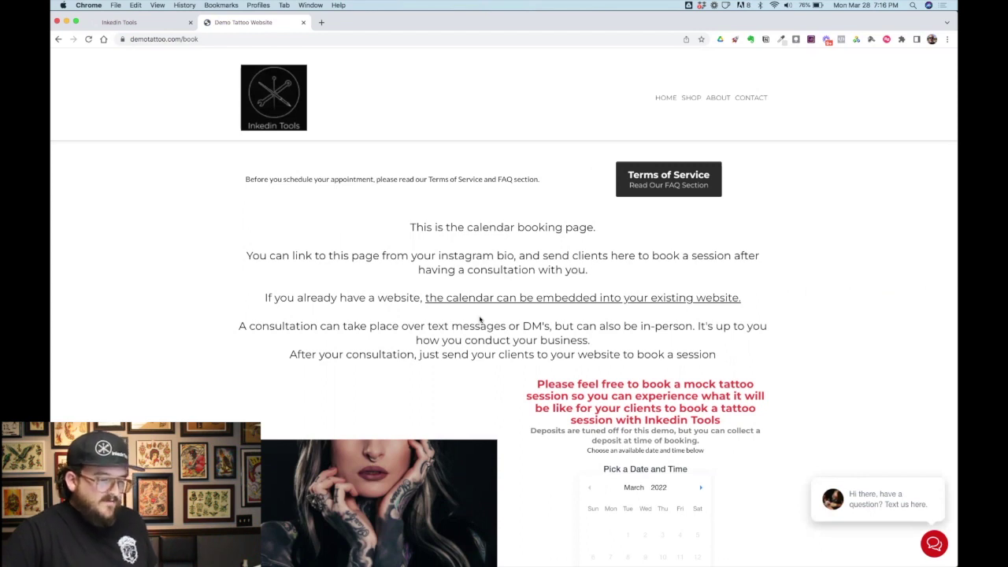
Step: Pick the 12:00 PM slot on Wednesday, March 30, 2022 and confirm it to reach the booking form
{"action": "scroll", "coordinate": [529, 334], "scroll_direction": "down", "scroll_amount": 3}
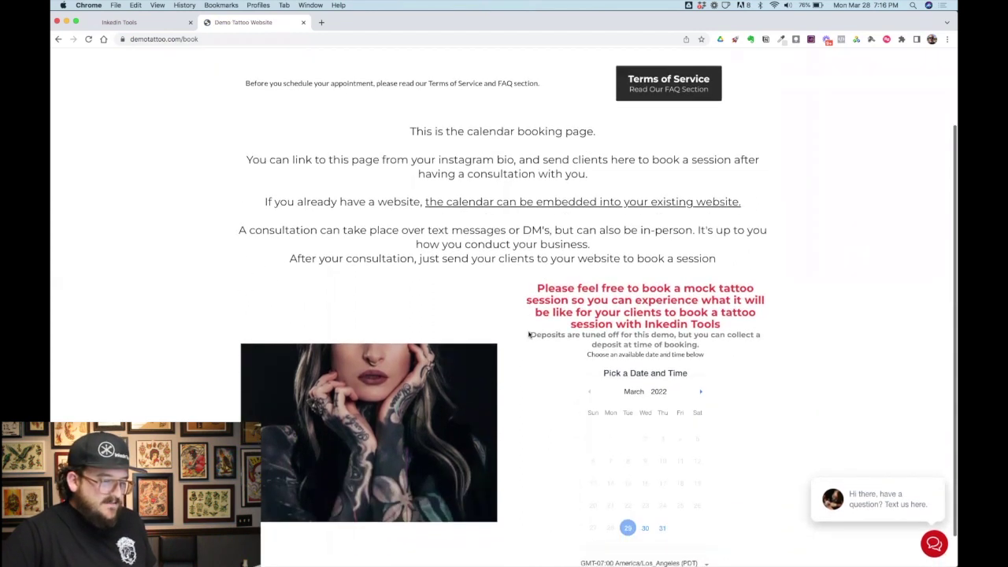
{"action": "scroll", "coordinate": [529, 334], "scroll_direction": "down", "scroll_amount": 1}
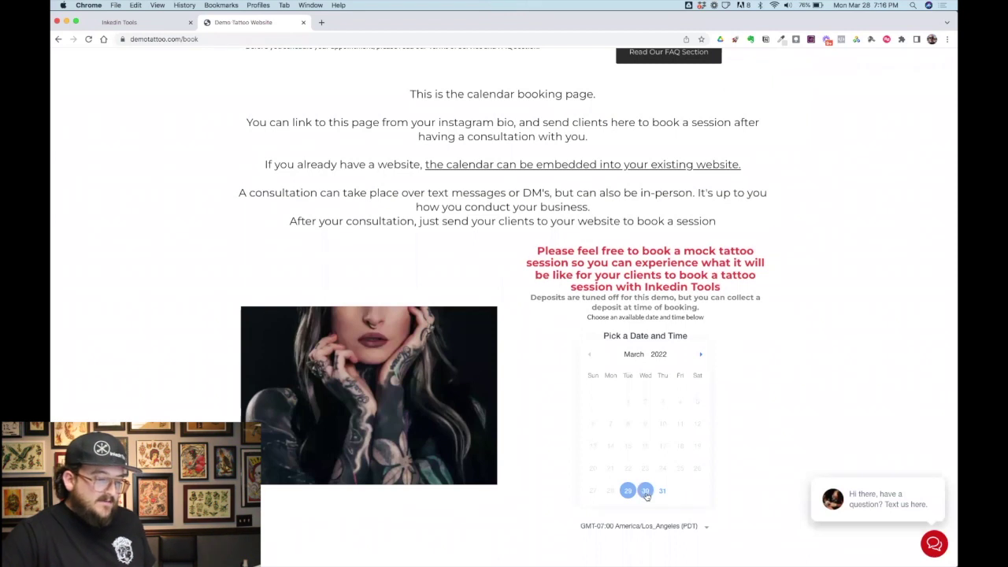
{"action": "left_click", "coordinate": [645, 490]}
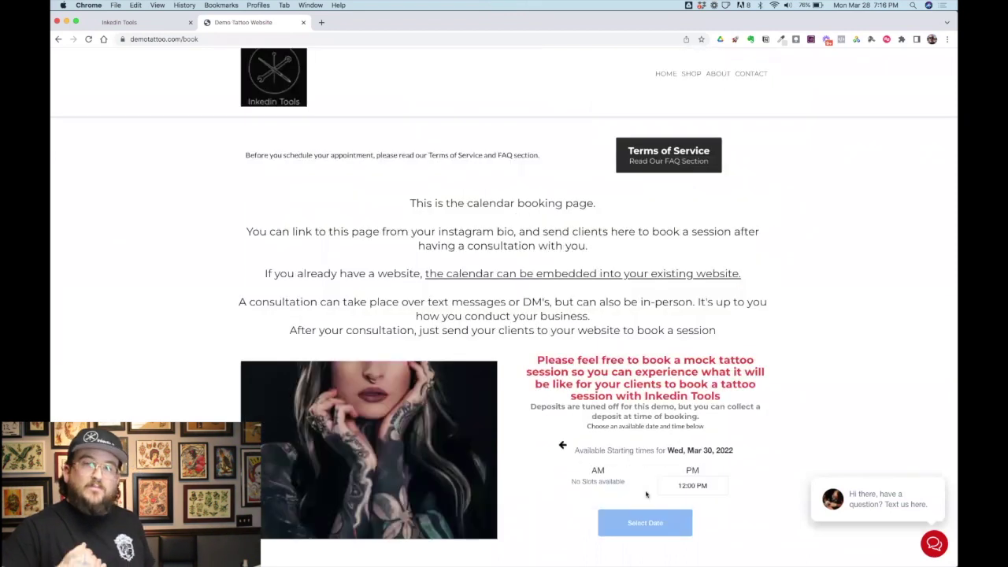
{"action": "left_click", "coordinate": [688, 486]}
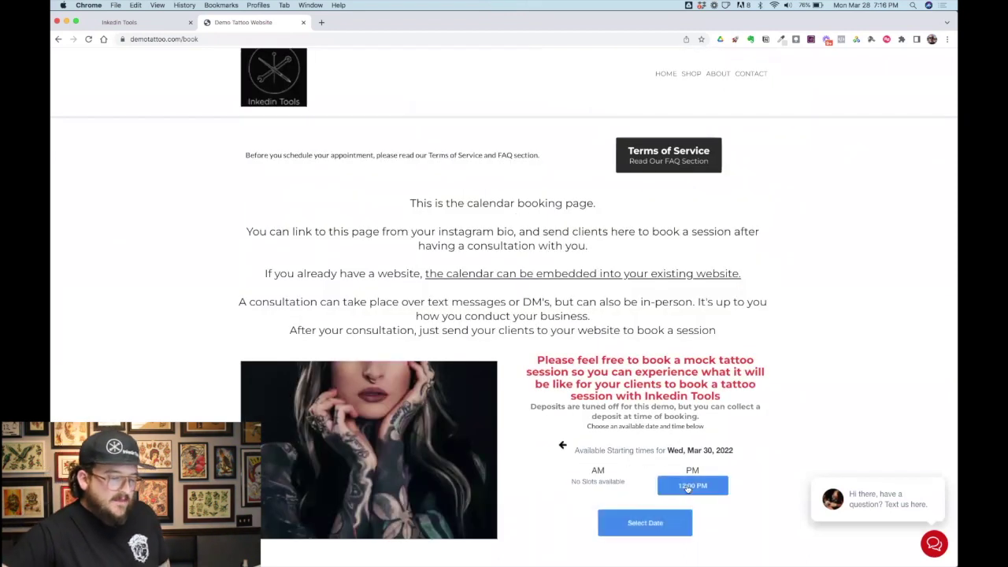
{"action": "left_click", "coordinate": [663, 524]}
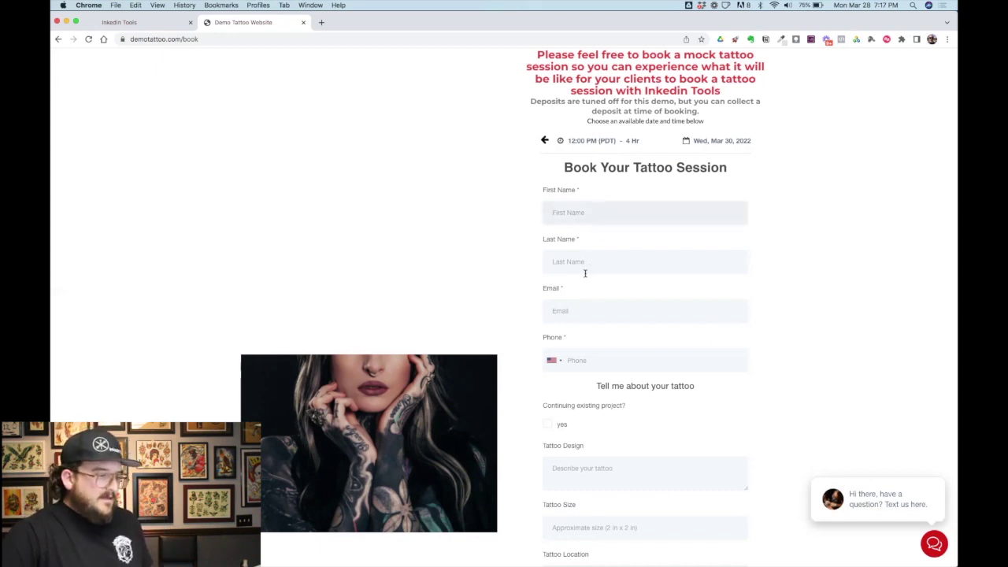
{"action": "scroll", "coordinate": [585, 276], "scroll_direction": "up", "scroll_amount": 2}
{"action": "scroll", "coordinate": [587, 283], "scroll_direction": "down", "scroll_amount": 3}
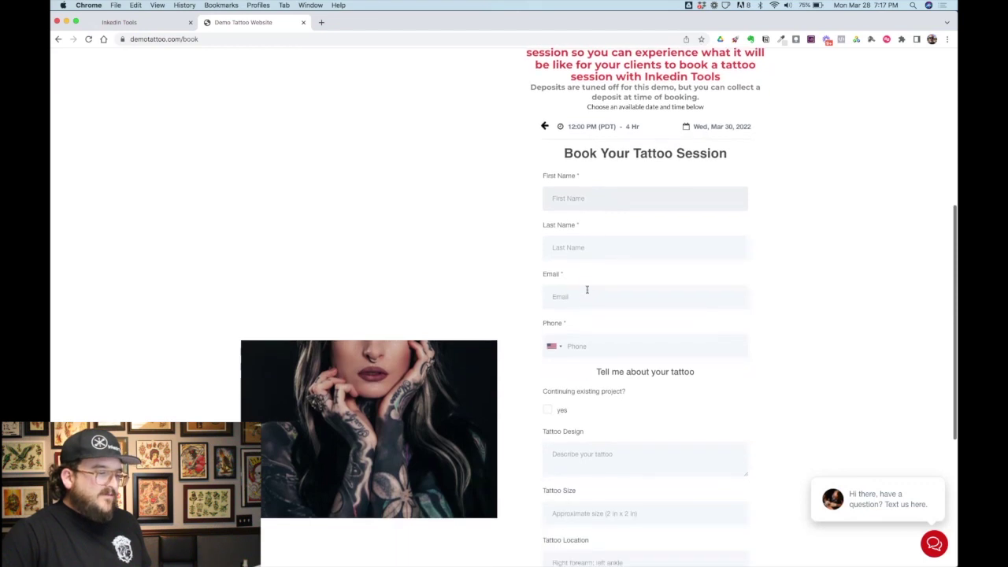
{"action": "scroll", "coordinate": [583, 331], "scroll_direction": "down", "scroll_amount": 2}
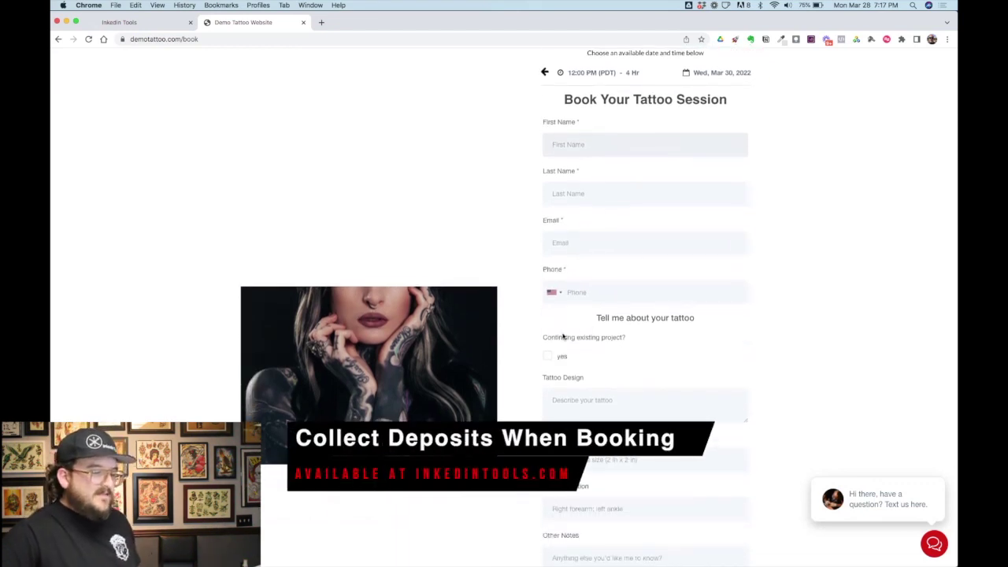
{"action": "scroll", "coordinate": [625, 344], "scroll_direction": "down", "scroll_amount": 2}
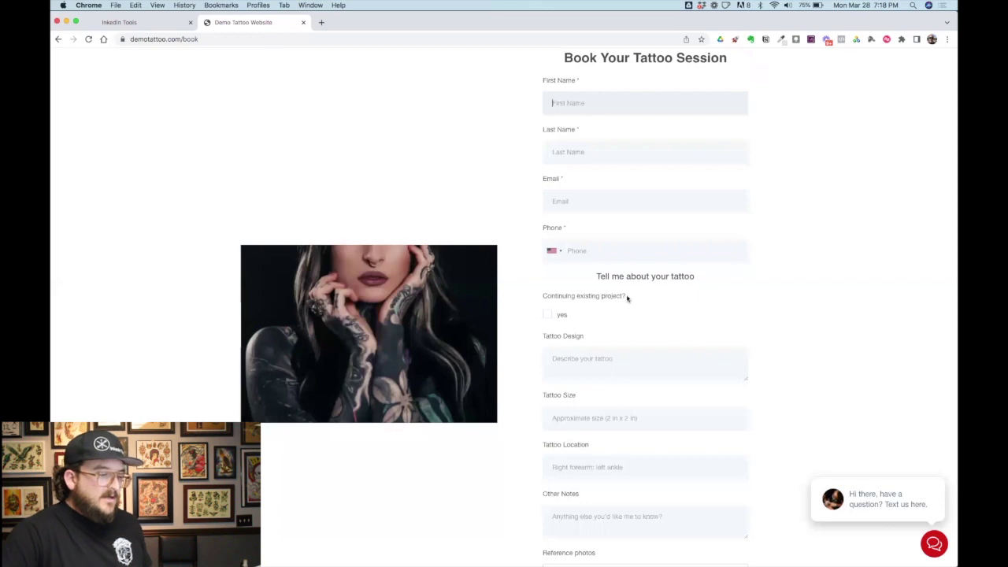
{"action": "scroll", "coordinate": [626, 298], "scroll_direction": "up", "scroll_amount": 2}
{"action": "scroll", "coordinate": [628, 294], "scroll_direction": "up", "scroll_amount": 1}
{"action": "scroll", "coordinate": [627, 295], "scroll_direction": "down", "scroll_amount": 5}
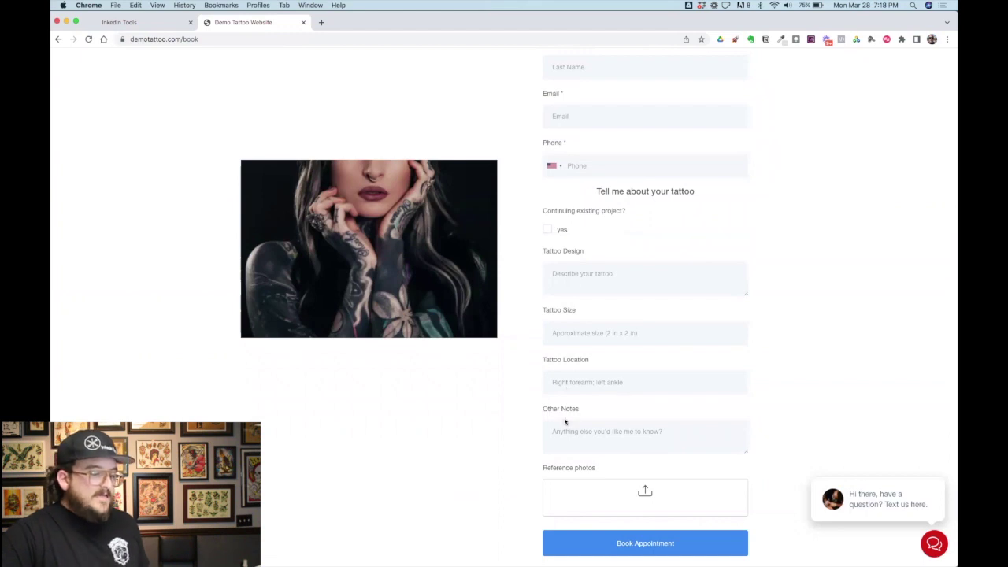
{"action": "scroll", "coordinate": [627, 432], "scroll_direction": "up", "scroll_amount": 1}
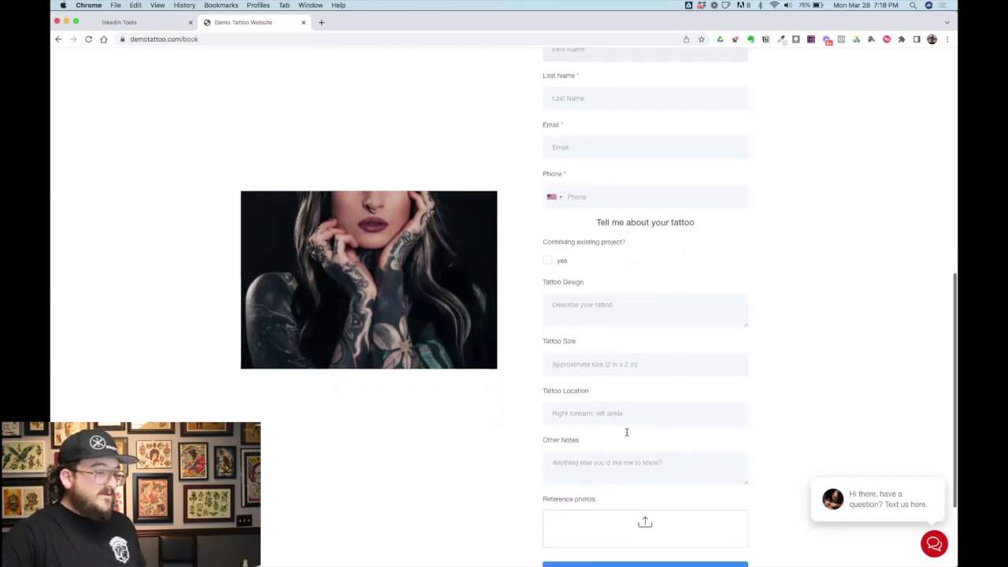
{"action": "scroll", "coordinate": [625, 441], "scroll_direction": "down", "scroll_amount": 3}
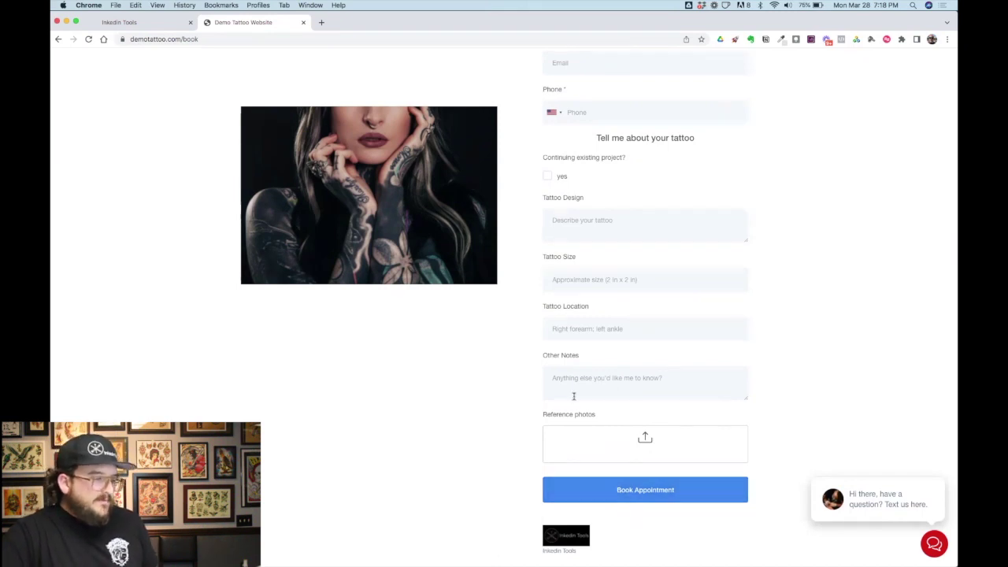
{"action": "scroll", "coordinate": [509, 236], "scroll_direction": "down", "scroll_amount": 1}
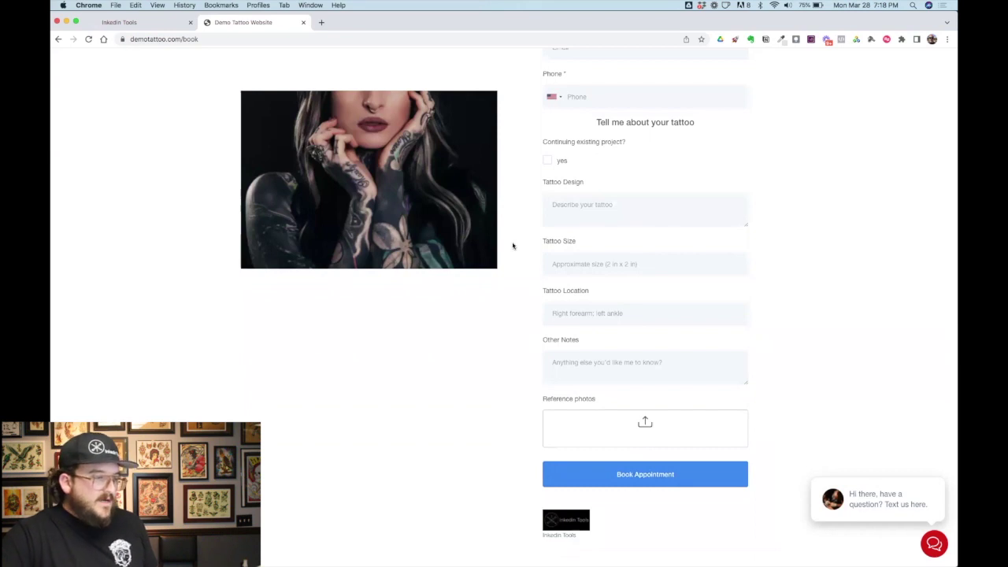
{"action": "scroll", "coordinate": [513, 246], "scroll_direction": "up", "scroll_amount": 5}
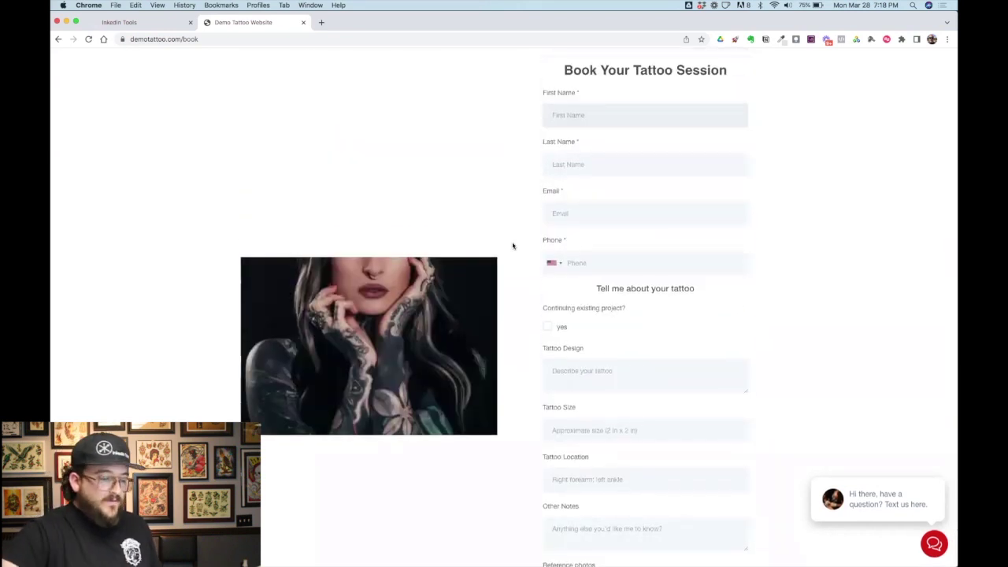
{"action": "scroll", "coordinate": [512, 246], "scroll_direction": "up", "scroll_amount": 3}
{"action": "scroll", "coordinate": [513, 246], "scroll_direction": "down", "scroll_amount": 5}
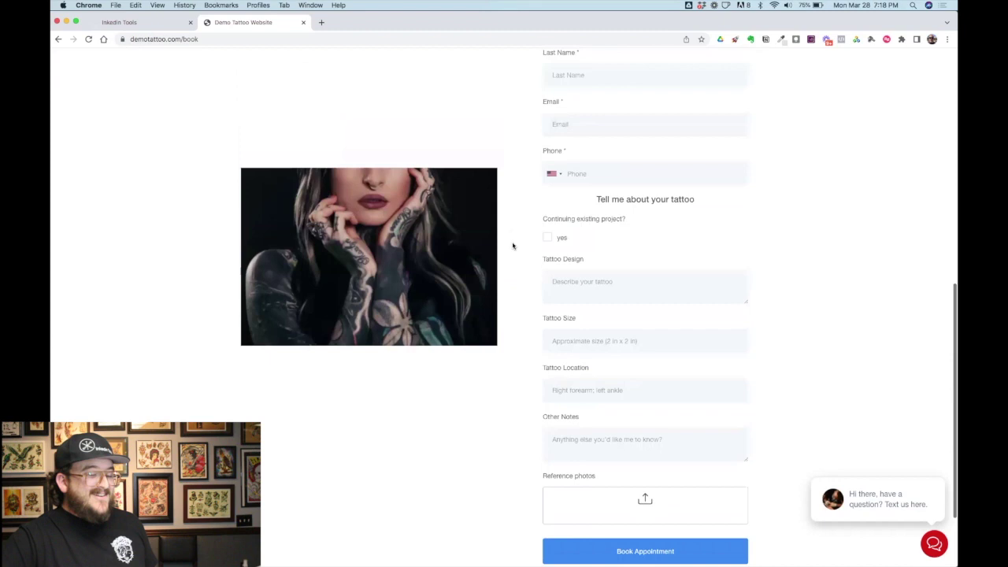
{"action": "scroll", "coordinate": [513, 246], "scroll_direction": "down", "scroll_amount": 3}
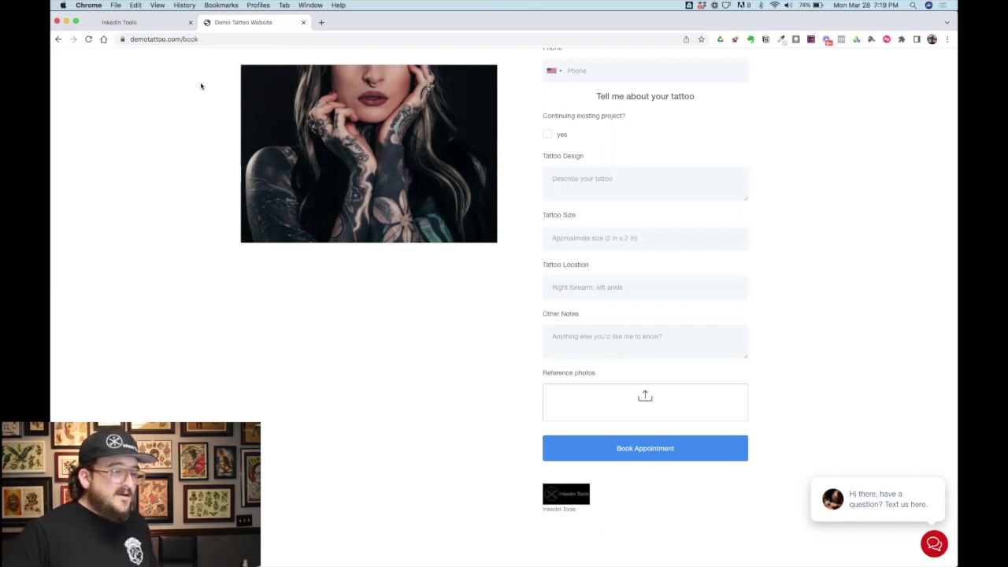
Step: Switch back to the Inkedin Tools tab showing the Automation workflows list
{"action": "key", "text": "ctrl+shift+Tab"}
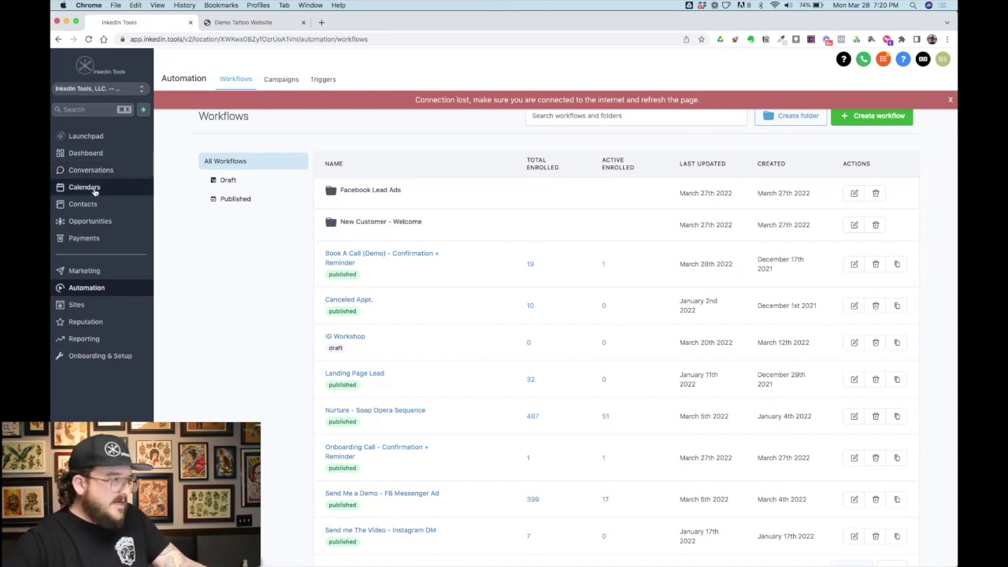
Step: Show the Calendars Appointments list and check the first appointment's status options without changing them
{"action": "left_click", "coordinate": [95, 189]}
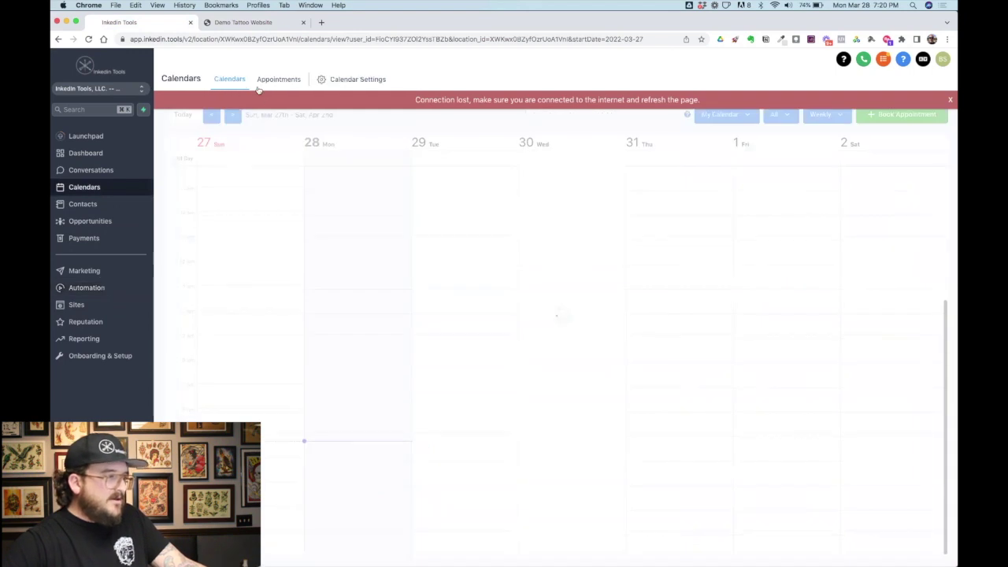
{"action": "left_click", "coordinate": [278, 79]}
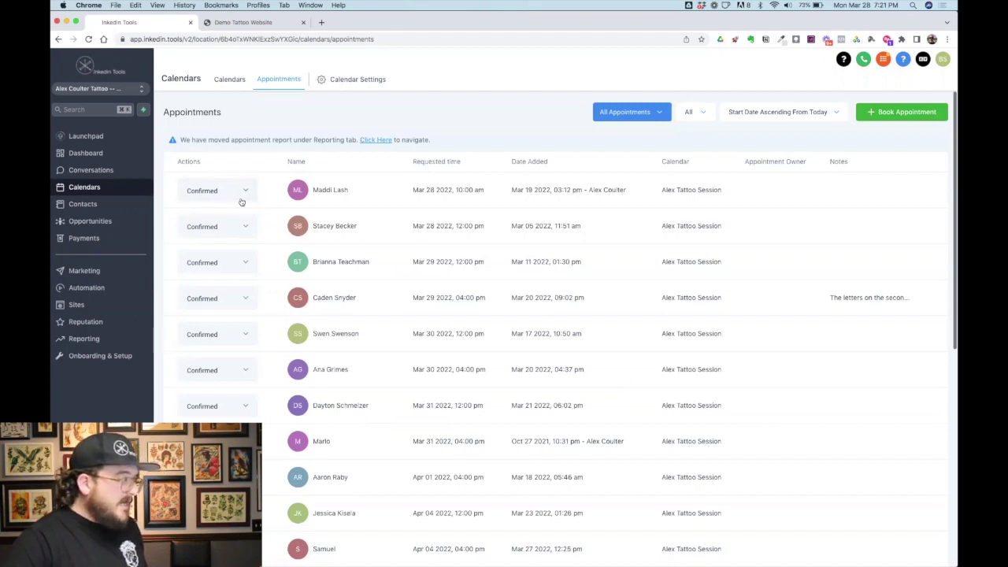
{"action": "left_click", "coordinate": [246, 193]}
{"action": "left_click", "coordinate": [246, 192]}
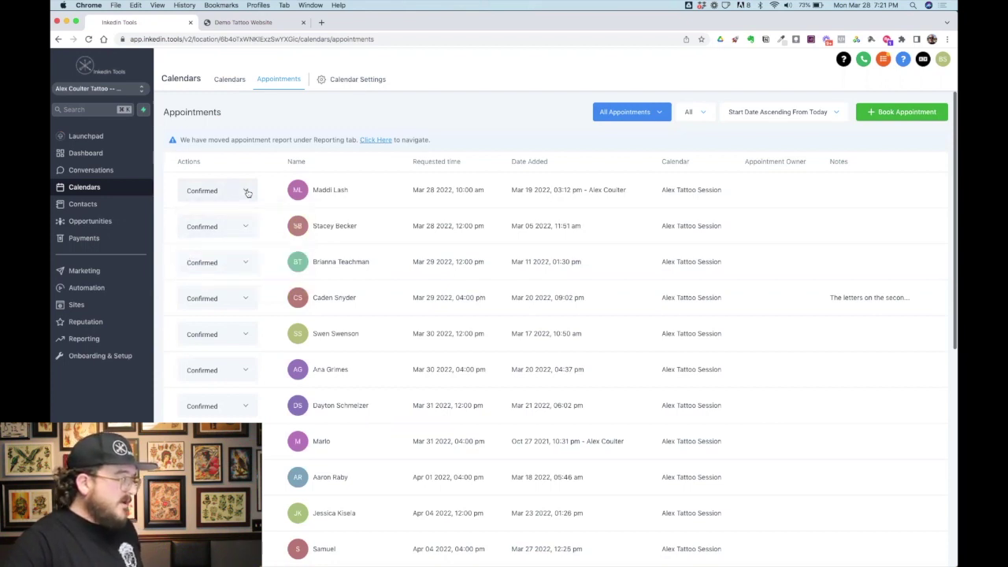
{"action": "left_click", "coordinate": [246, 192]}
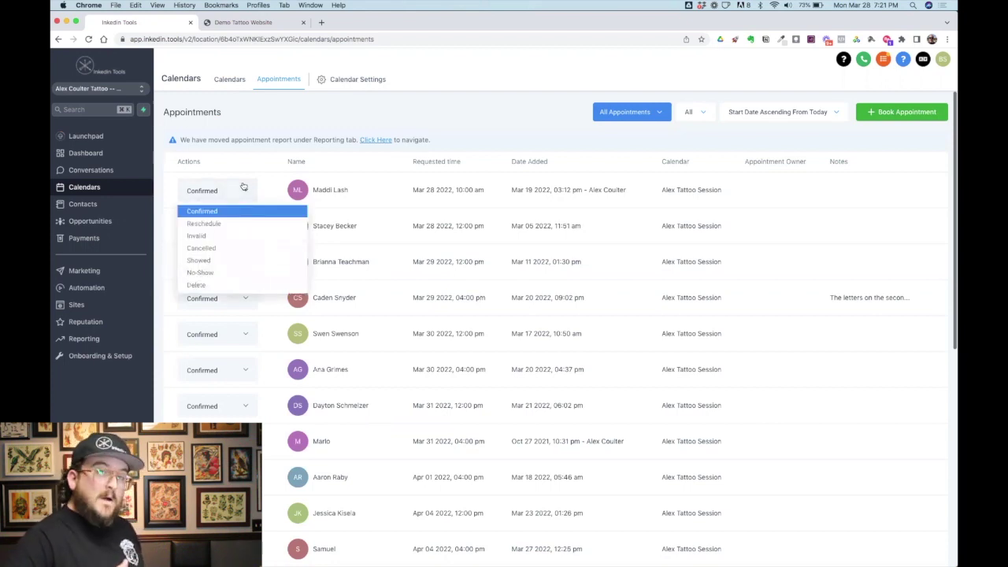
{"action": "left_click", "coordinate": [246, 188]}
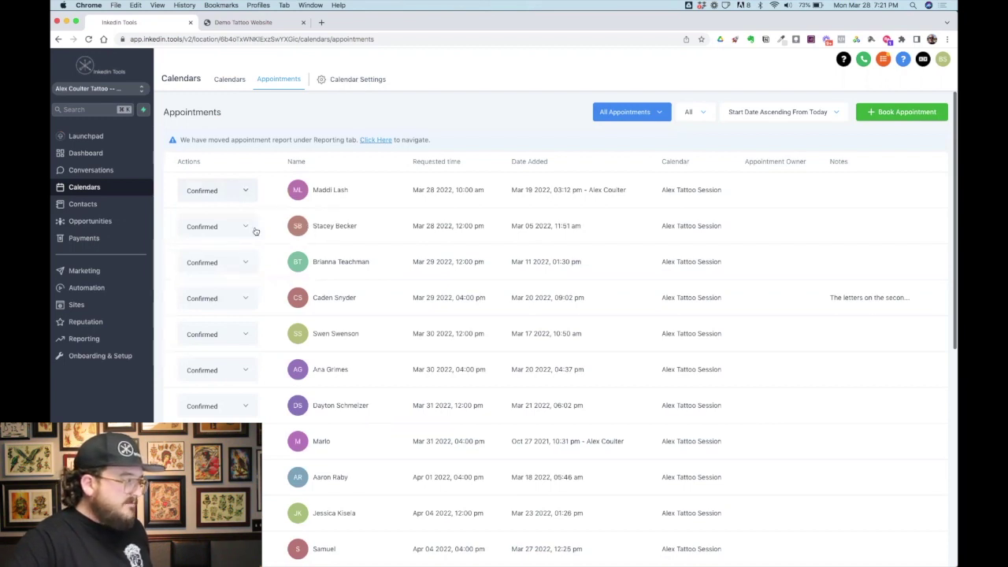
{"action": "left_click", "coordinate": [322, 229]}
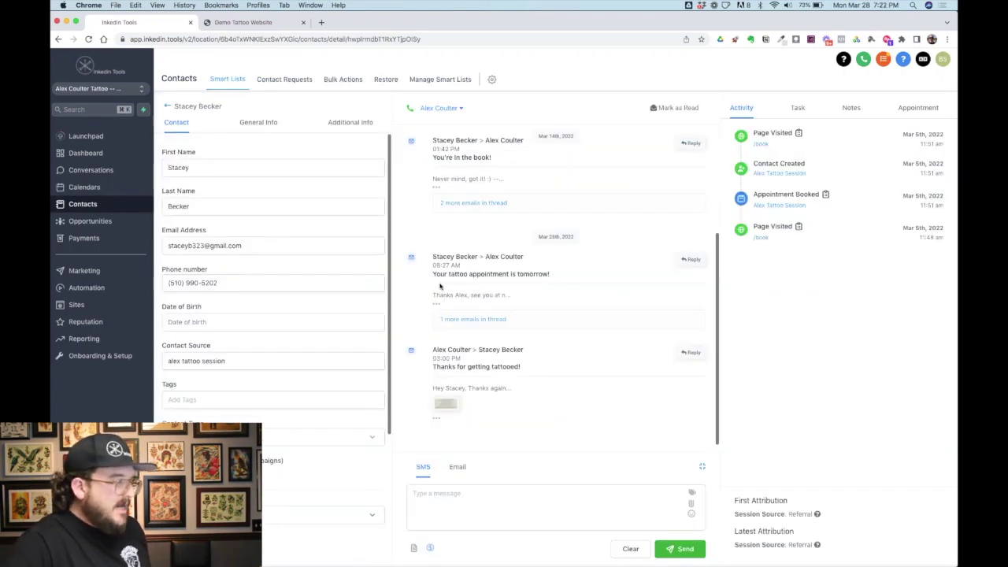
{"action": "scroll", "coordinate": [441, 285], "scroll_direction": "down", "scroll_amount": 1}
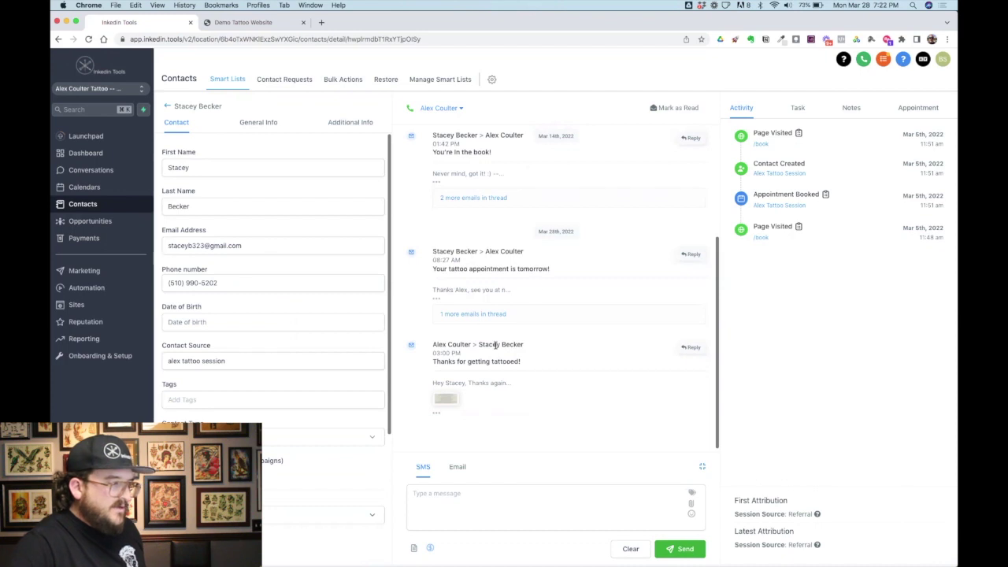
{"action": "scroll", "coordinate": [496, 344], "scroll_direction": "down", "scroll_amount": 1}
{"action": "scroll", "coordinate": [495, 346], "scroll_direction": "up", "scroll_amount": 2}
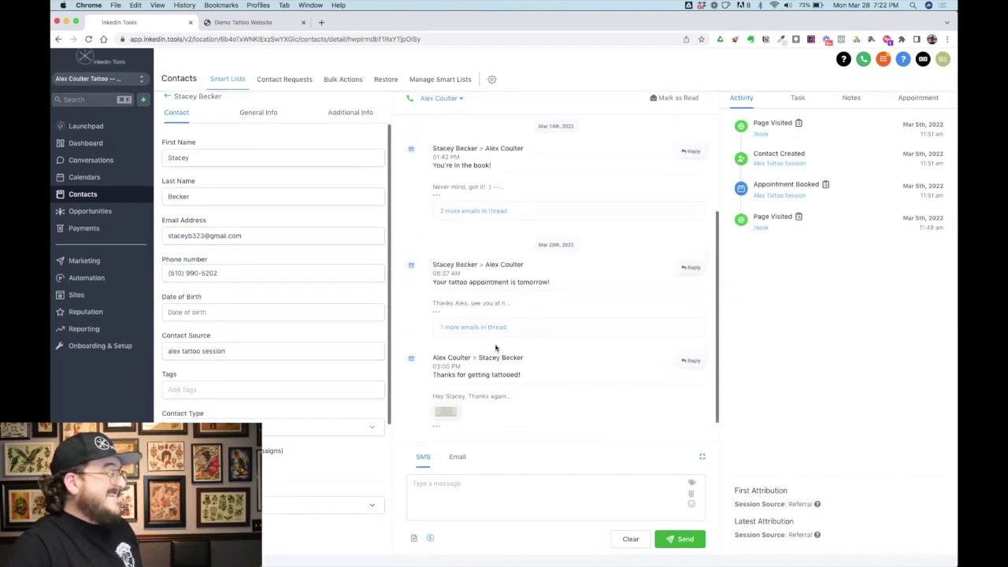
{"action": "scroll", "coordinate": [500, 330], "scroll_direction": "up", "scroll_amount": 3}
{"action": "scroll", "coordinate": [516, 275], "scroll_direction": "up", "scroll_amount": 2}
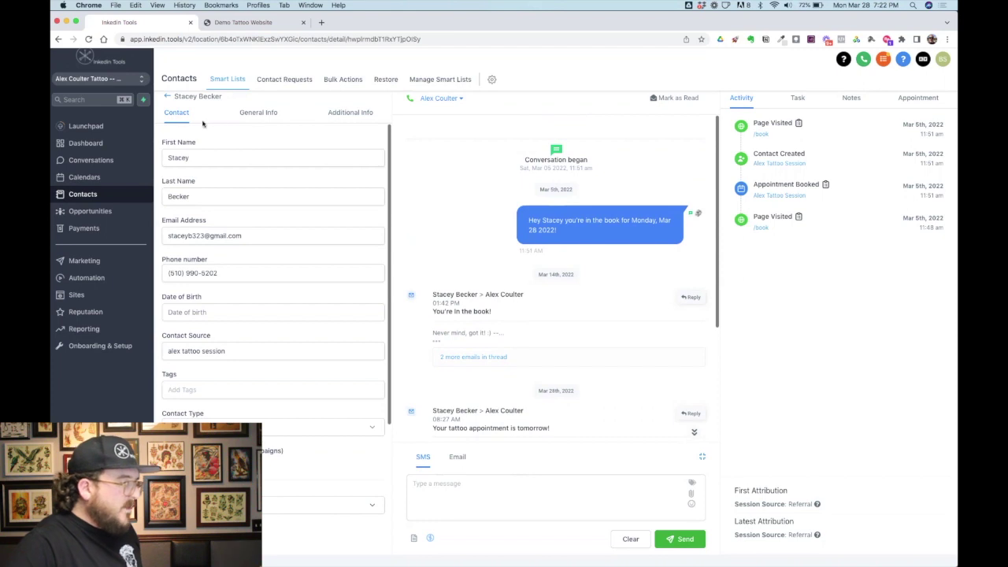
{"action": "left_click", "coordinate": [354, 116]}
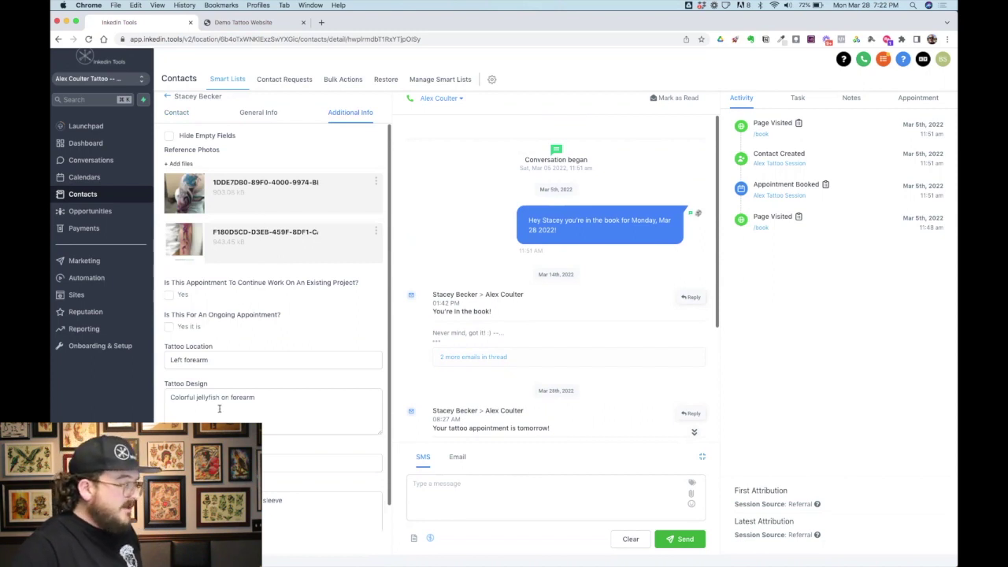
{"action": "scroll", "coordinate": [219, 408], "scroll_direction": "down", "scroll_amount": 1}
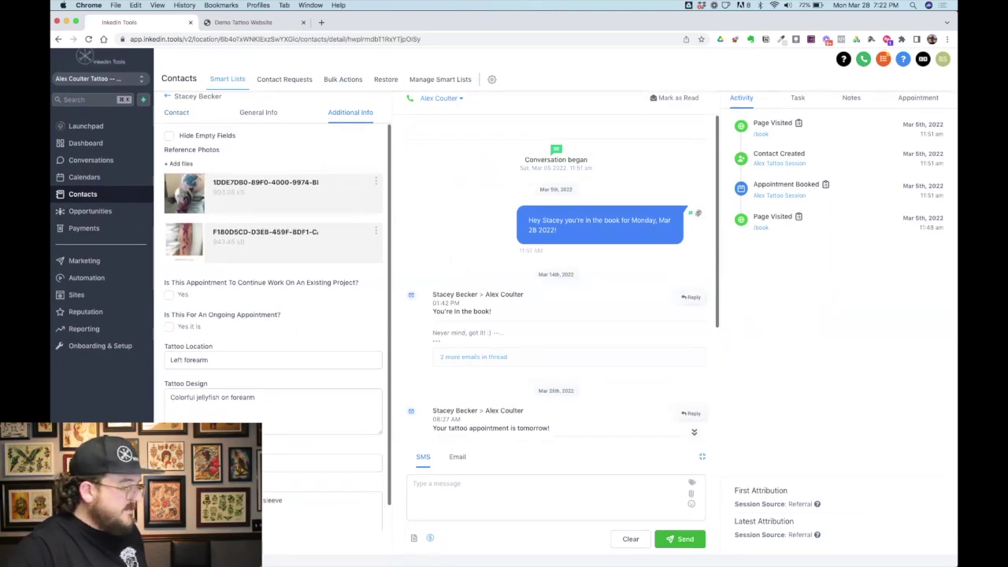
{"action": "left_click", "coordinate": [195, 232]}
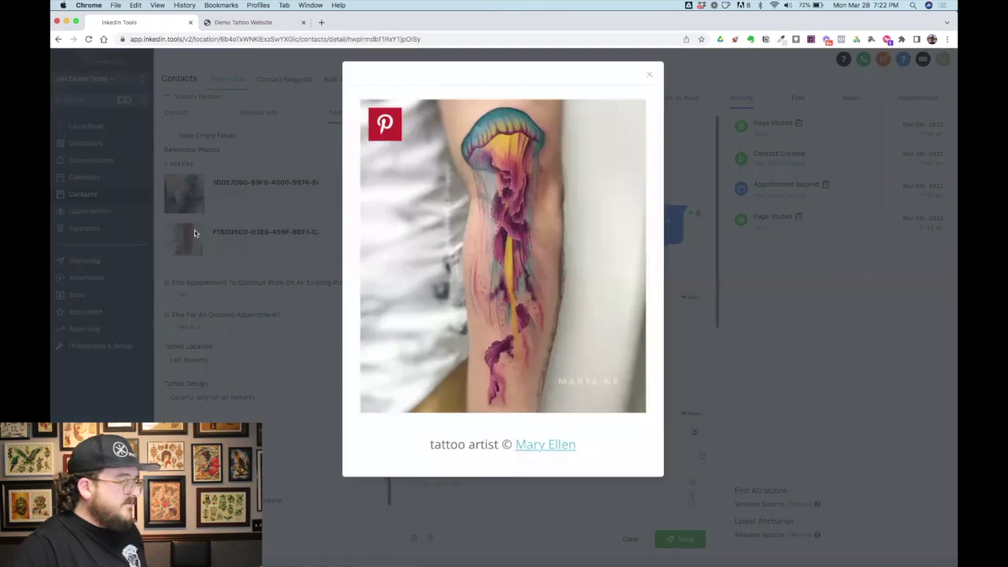
{"action": "left_click", "coordinate": [649, 76]}
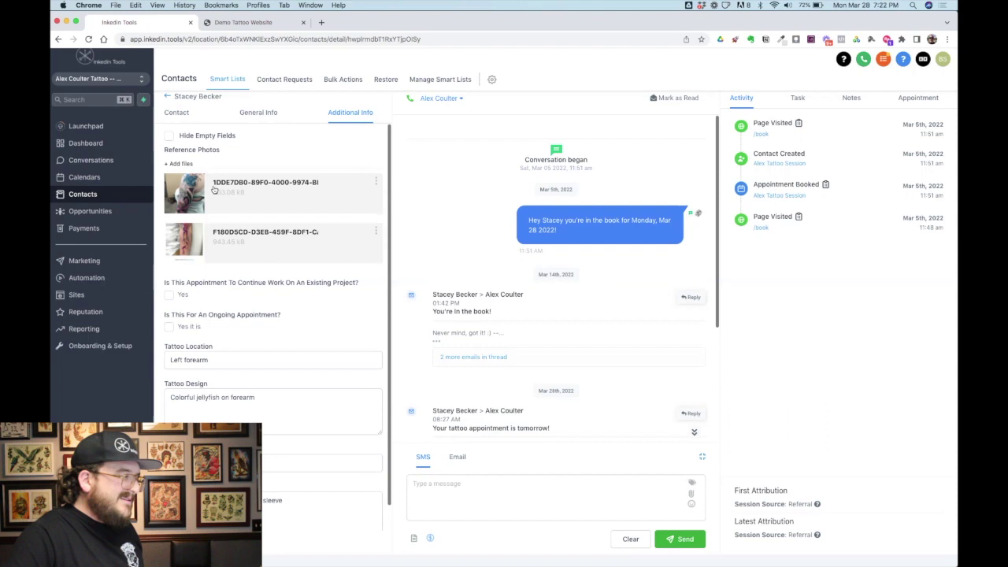
Step: Glance at the Appointments list, then switch the calendar view from Weekly to Monthly
{"action": "left_click", "coordinate": [95, 178]}
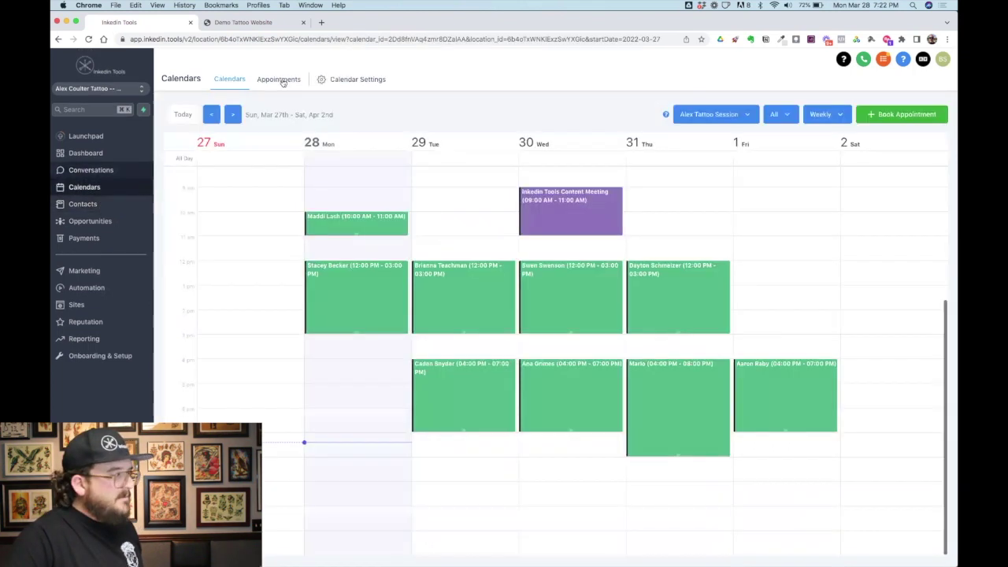
{"action": "left_click", "coordinate": [281, 79]}
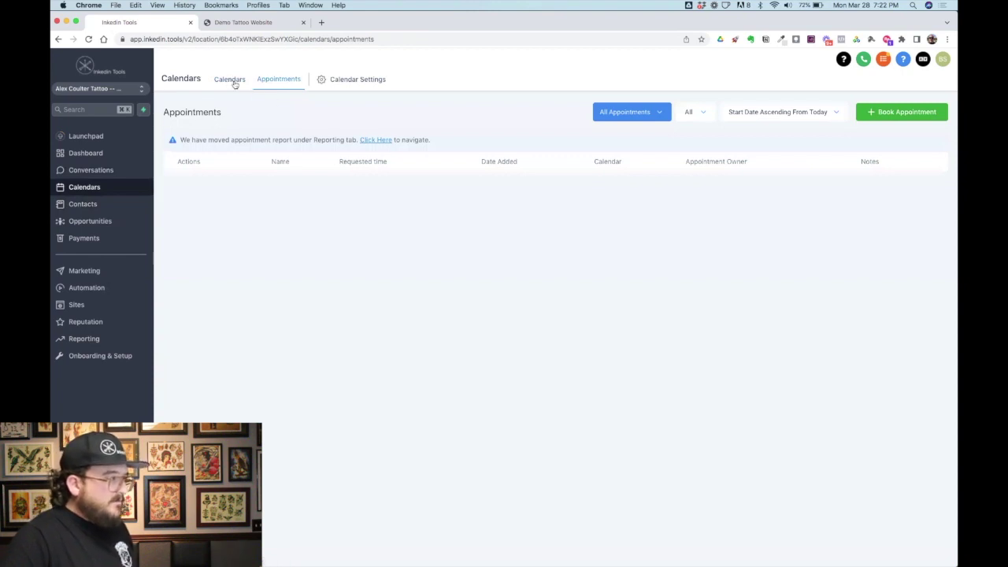
{"action": "left_click", "coordinate": [231, 81]}
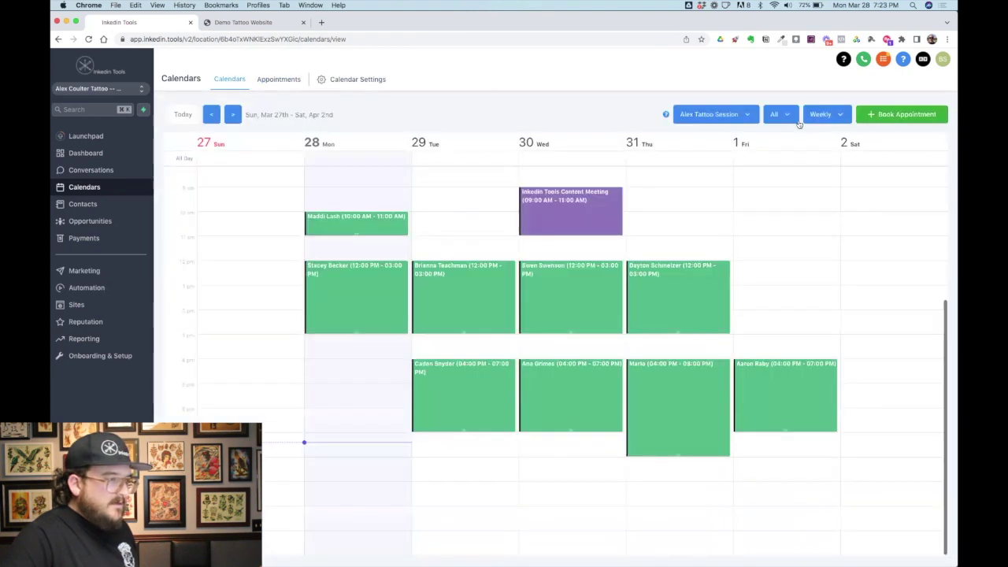
{"action": "left_click", "coordinate": [825, 120]}
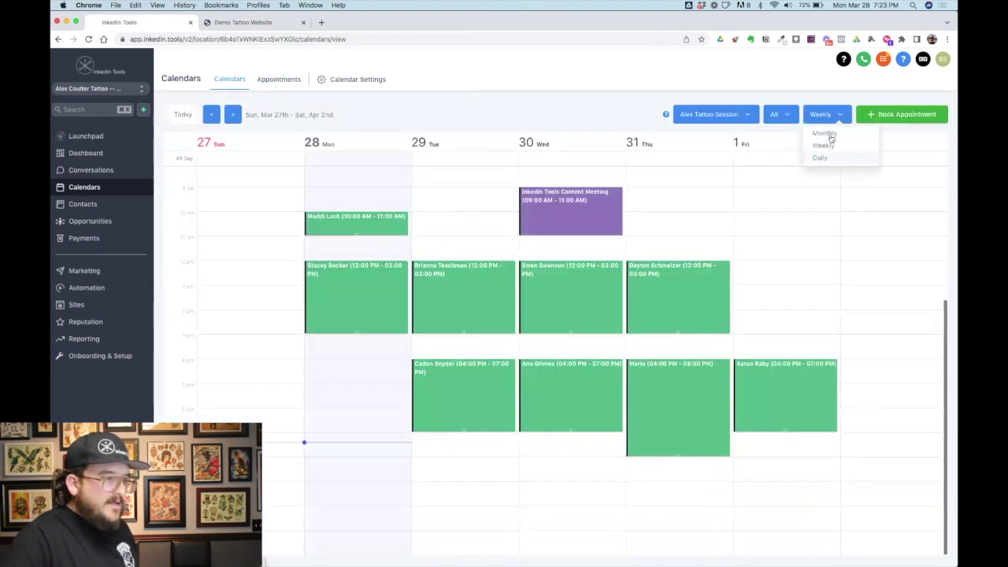
{"action": "left_click", "coordinate": [827, 133]}
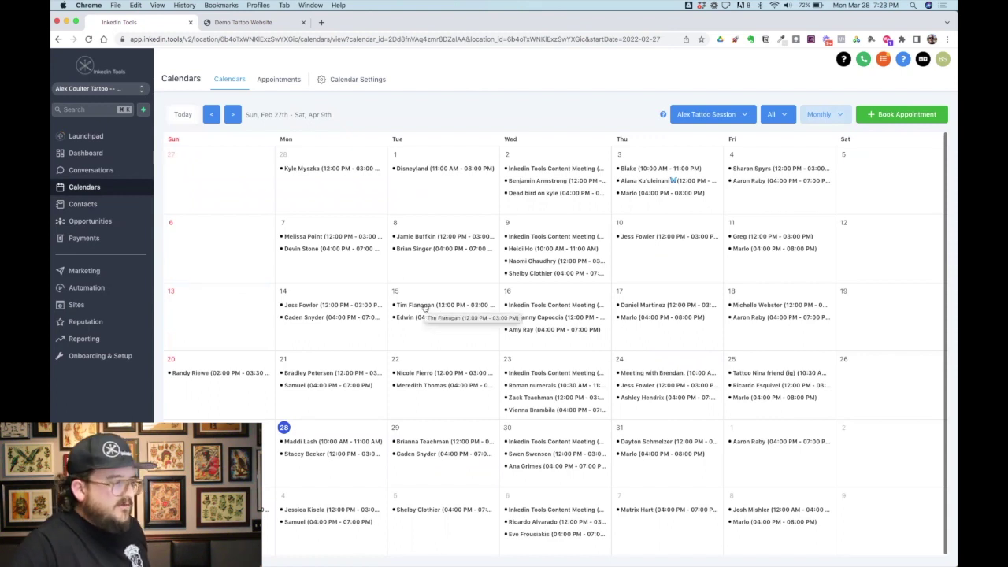
{"action": "left_click", "coordinate": [425, 308]}
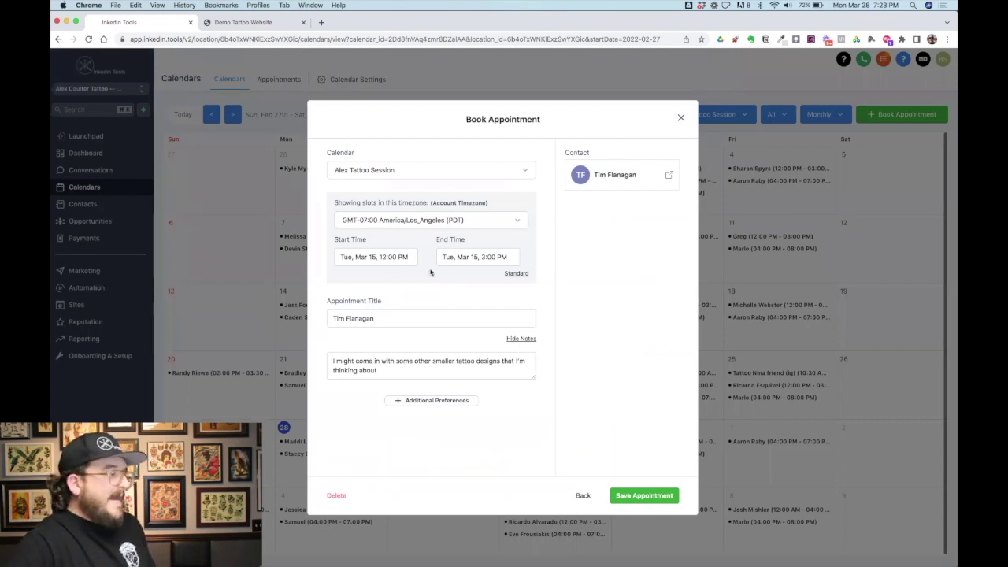
{"action": "left_click", "coordinate": [682, 119]}
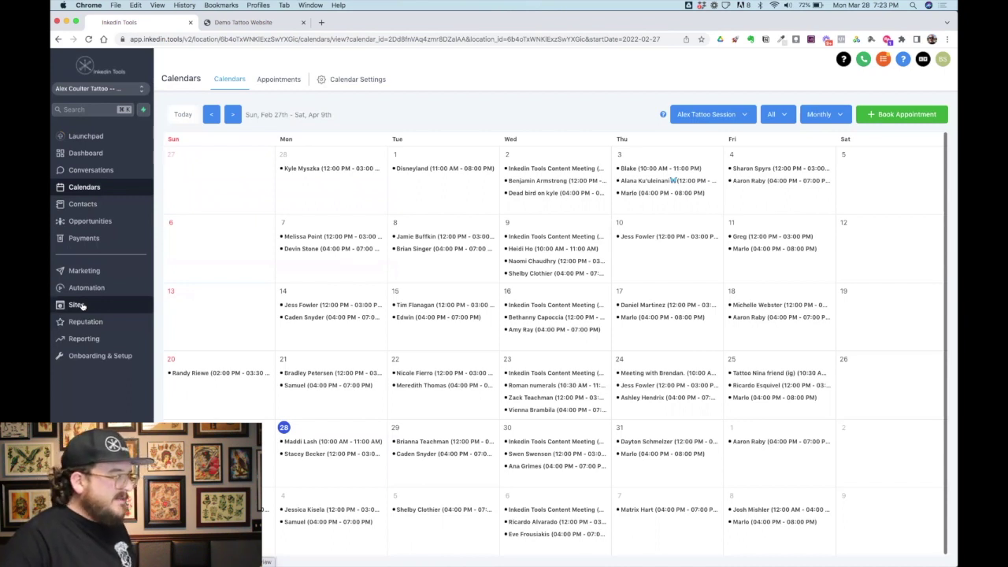
Step: Open the Alex Coulter site from Sites > Websites to list its five pages
{"action": "left_click", "coordinate": [76, 305]}
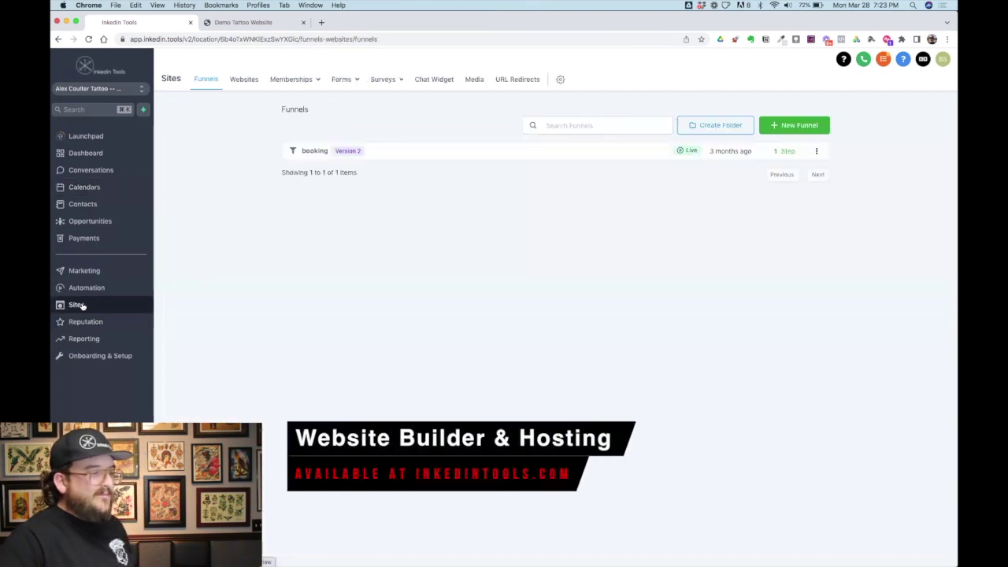
{"action": "left_click", "coordinate": [242, 80]}
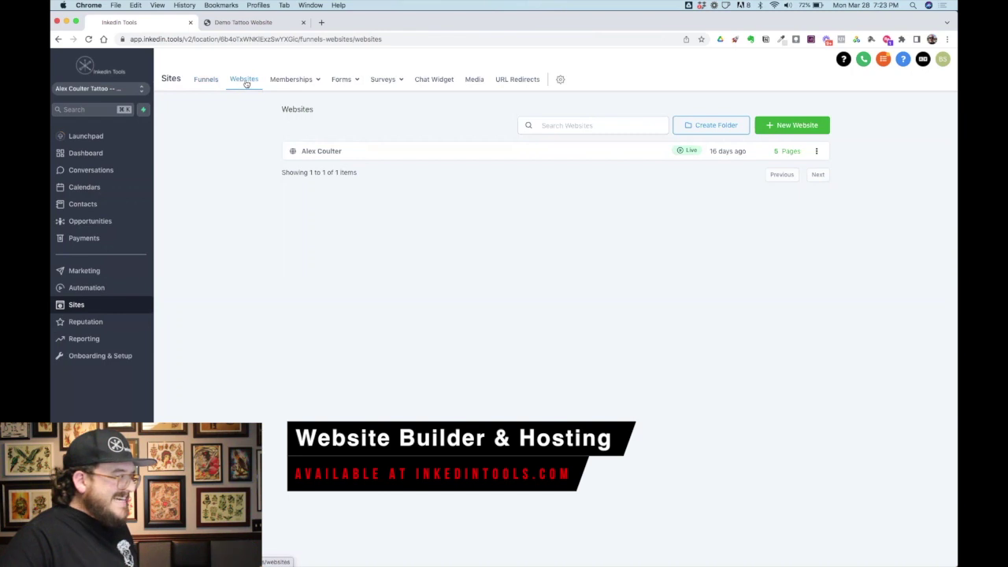
{"action": "left_click", "coordinate": [336, 152]}
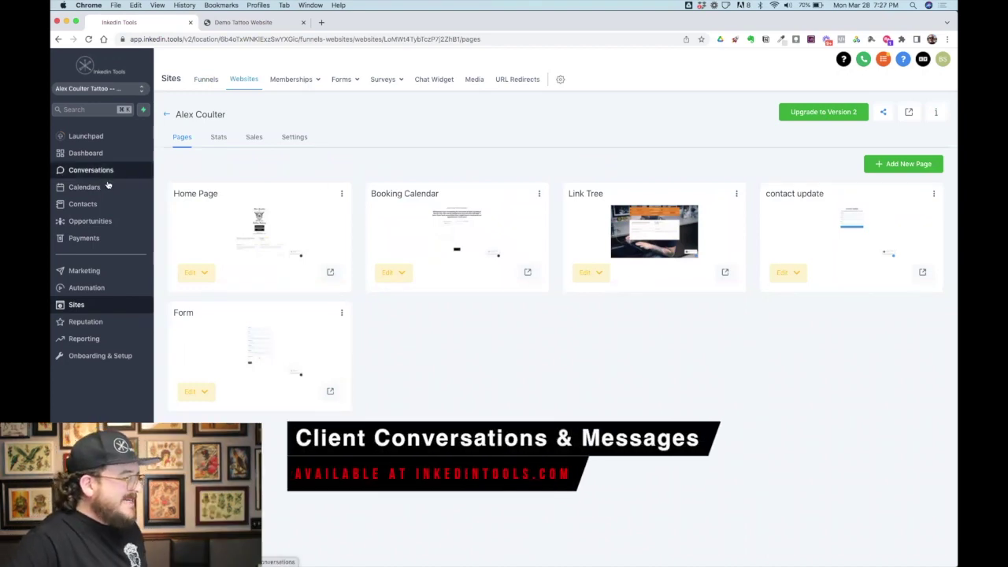
{"action": "left_click", "coordinate": [97, 171]}
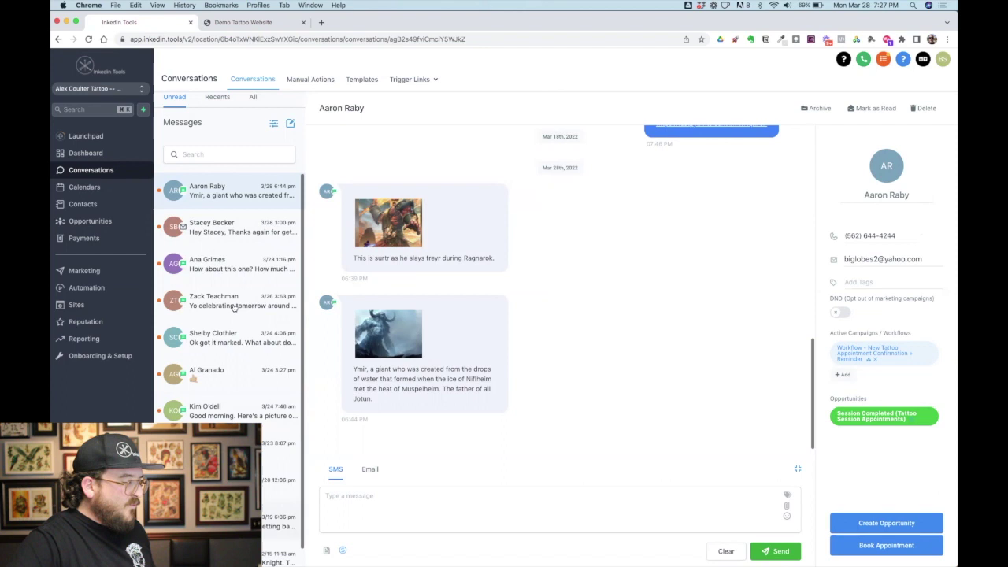
{"action": "left_click", "coordinate": [222, 243]}
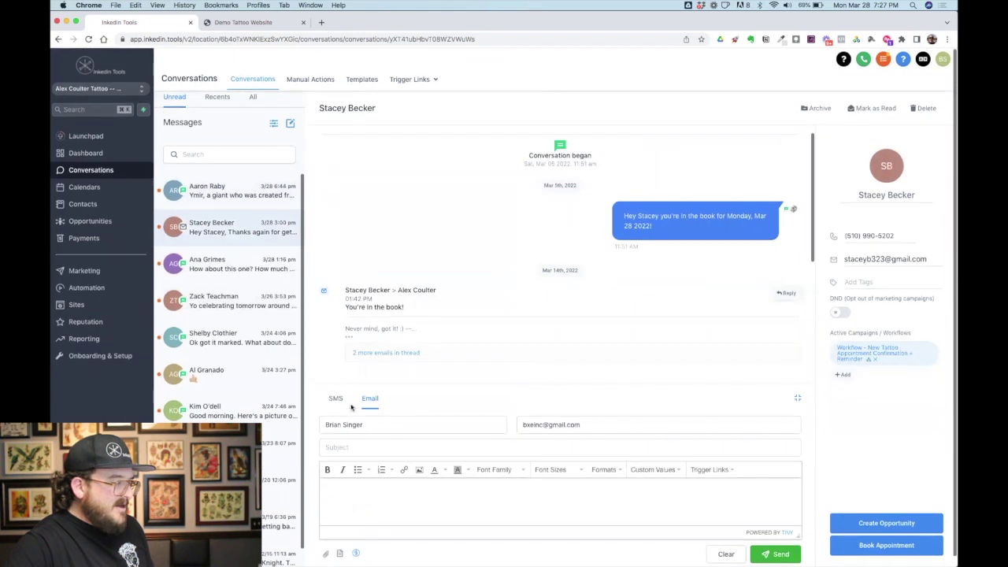
{"action": "left_click", "coordinate": [339, 400]}
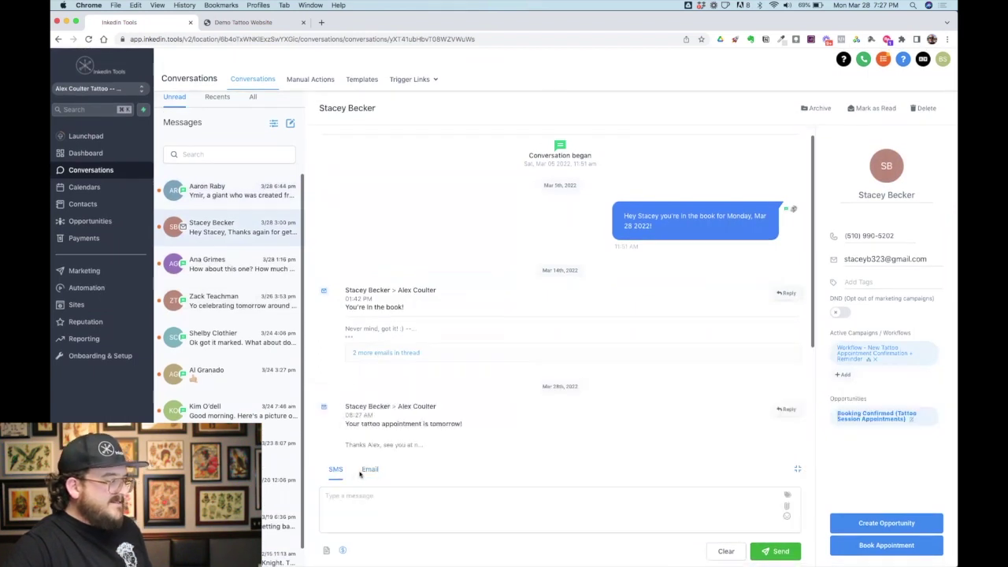
{"action": "left_click", "coordinate": [370, 469]}
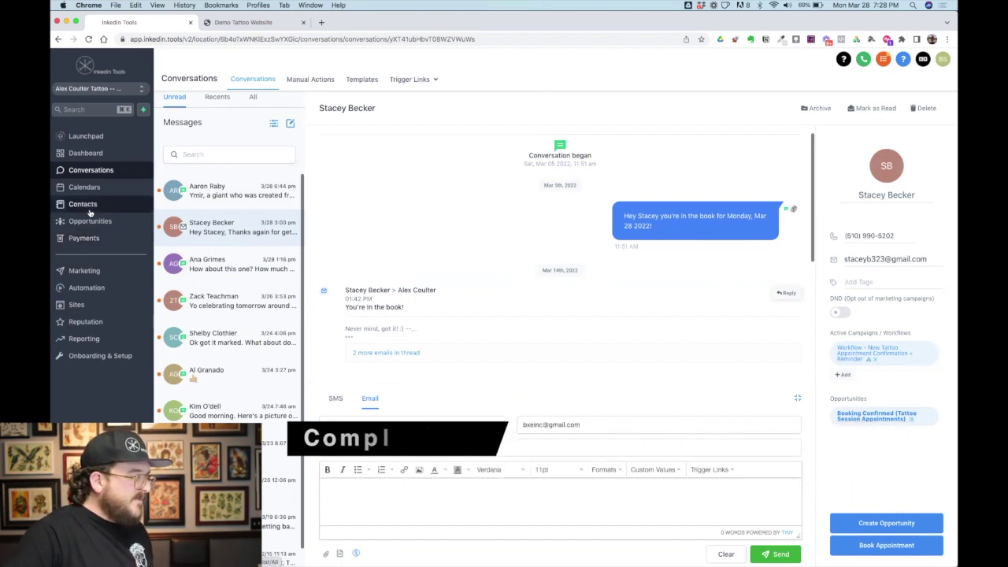
Step: Open Contacts and scroll through the Smart Lists table of 467 client records
{"action": "left_click", "coordinate": [83, 206]}
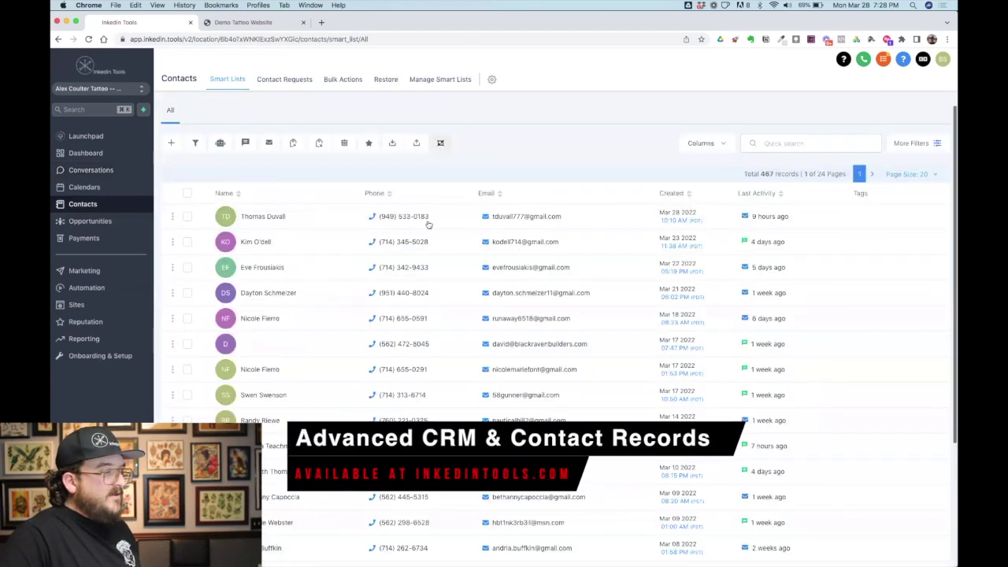
{"action": "mouse_move", "coordinate": [531, 320]}
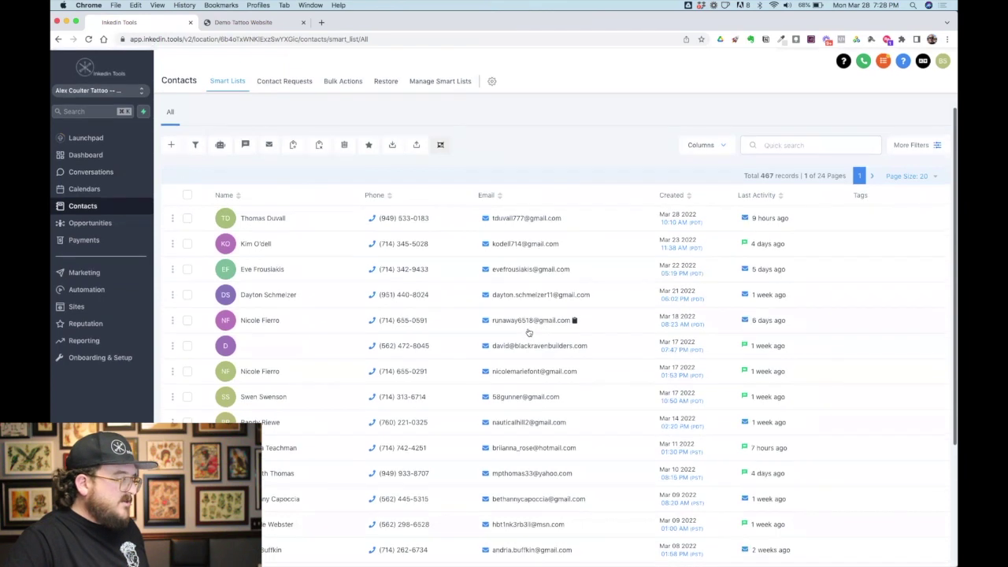
{"action": "scroll", "coordinate": [535, 327], "scroll_direction": "down", "scroll_amount": 3}
{"action": "scroll", "coordinate": [529, 332], "scroll_direction": "down", "scroll_amount": 5}
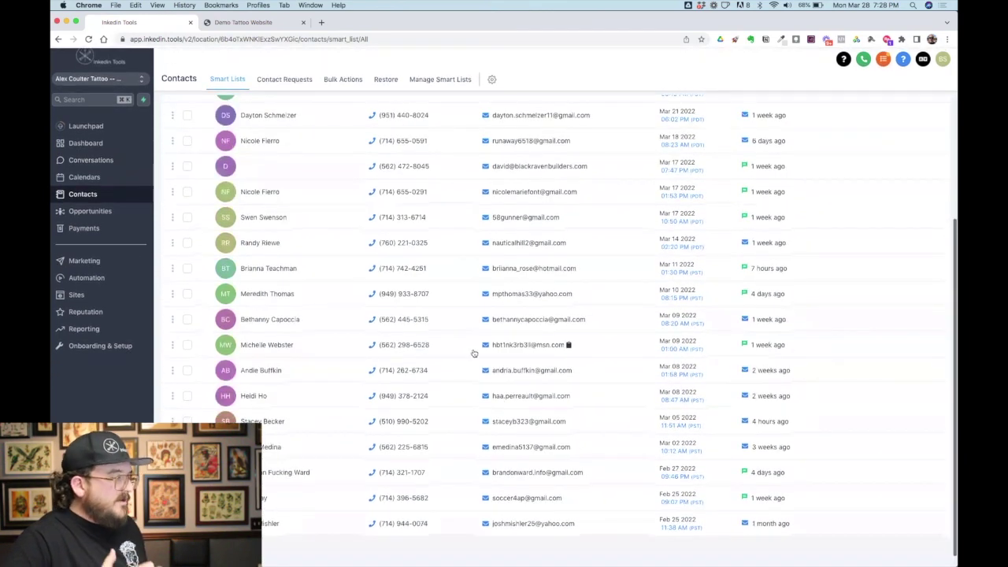
{"action": "scroll", "coordinate": [470, 308], "scroll_direction": "up", "scroll_amount": 10}
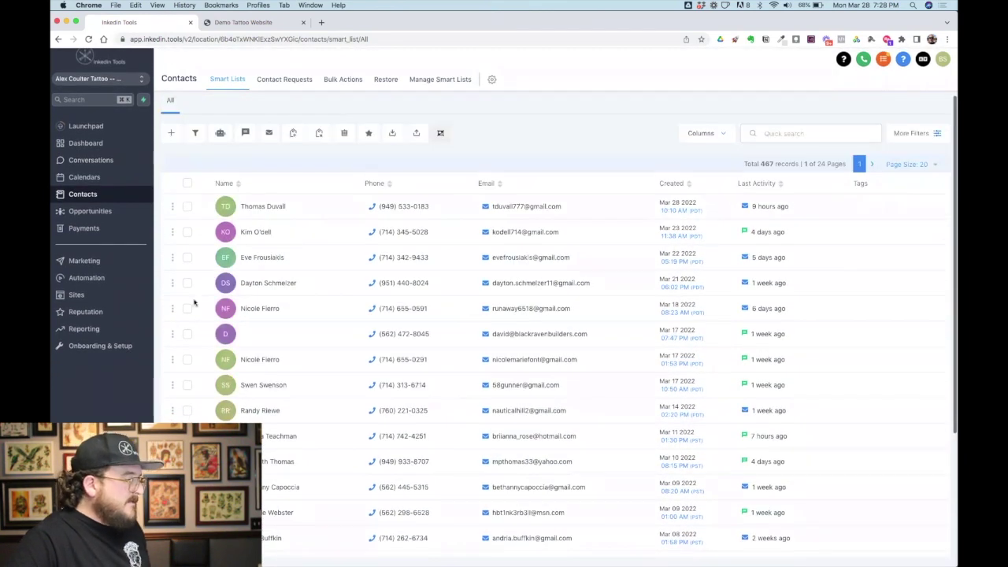
Step: View Automation Workflows, then open Reputation showing 18 reviews and a 5-star average
{"action": "left_click", "coordinate": [100, 277]}
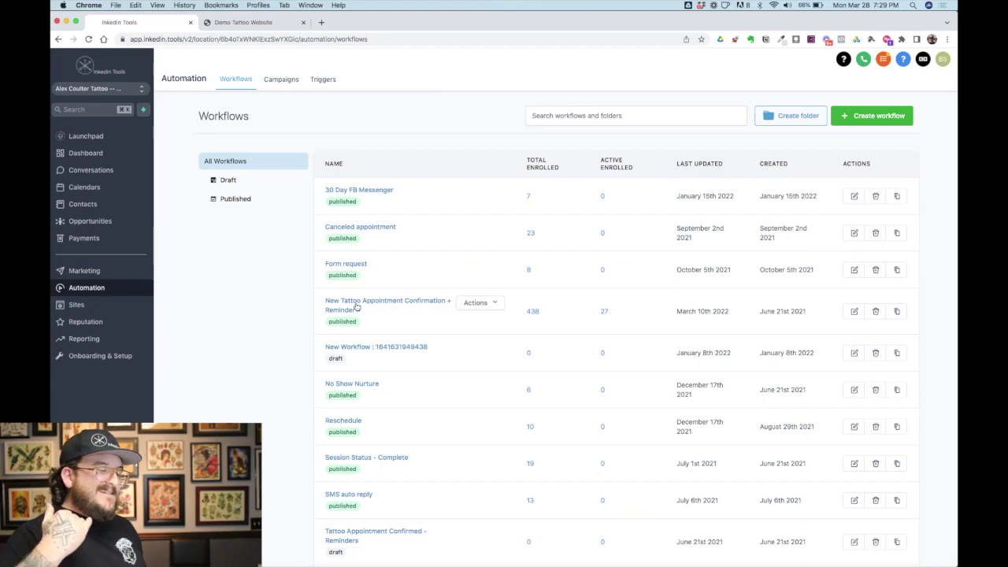
{"action": "left_click", "coordinate": [98, 319]}
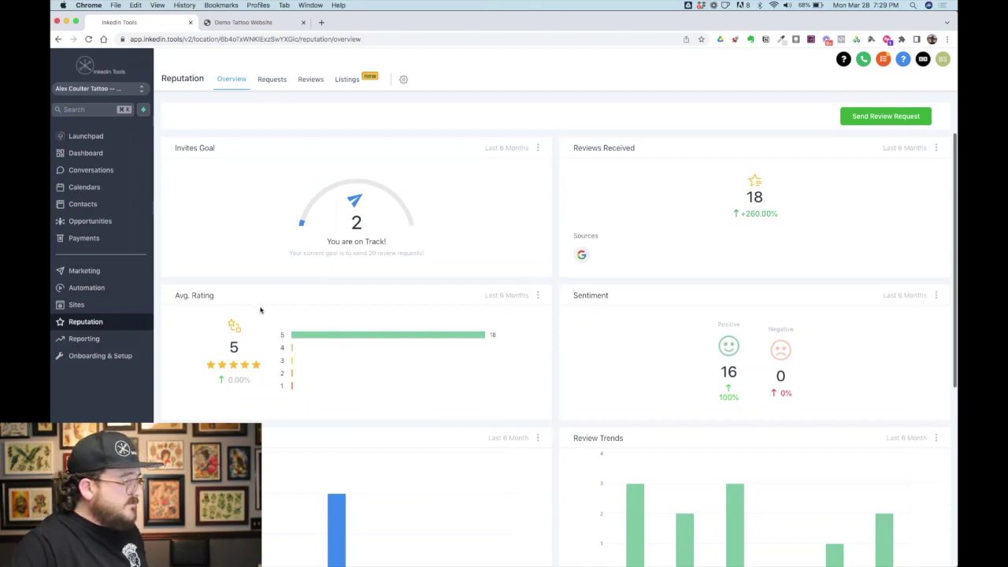
Step: Open Payments to the Invoices list with one $200 overdue invoice and two drafts
{"action": "left_click", "coordinate": [83, 238]}
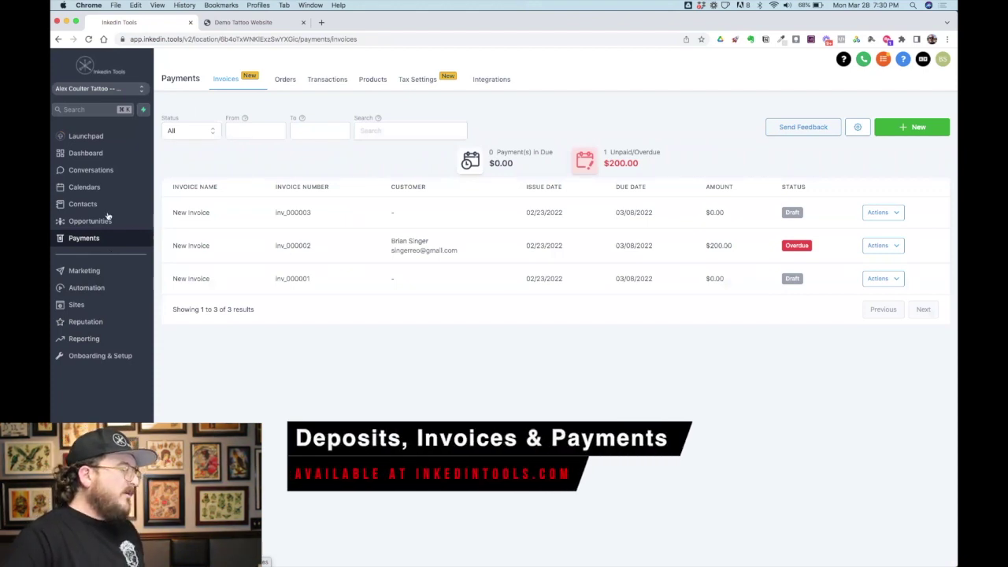
{"action": "left_click", "coordinate": [90, 170]}
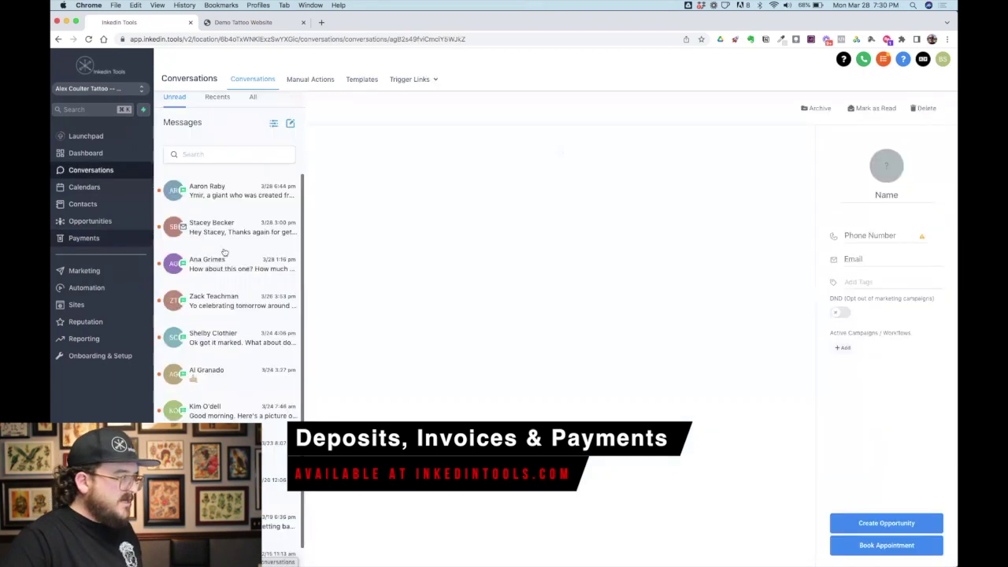
{"action": "left_click", "coordinate": [228, 189]}
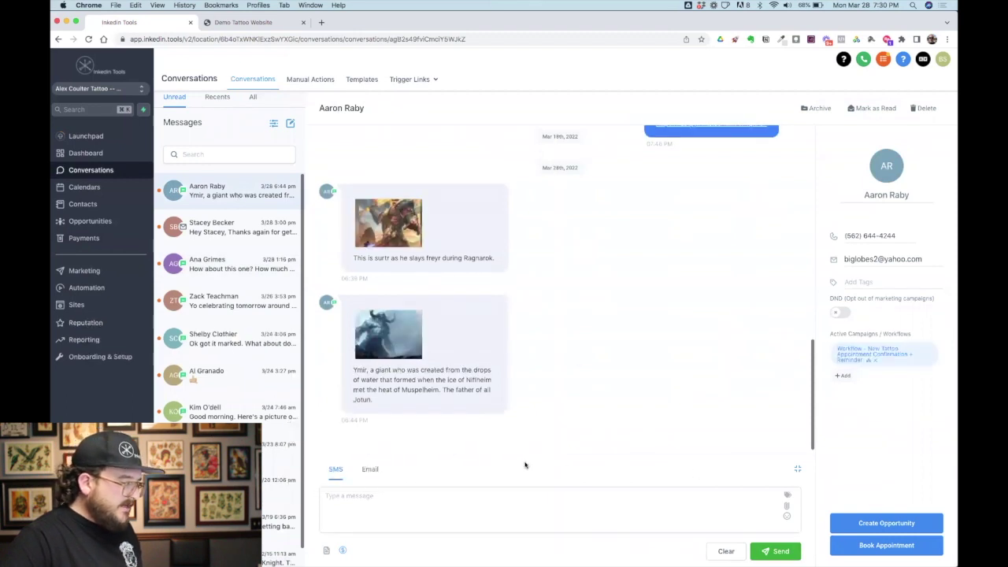
{"action": "left_click", "coordinate": [342, 551]}
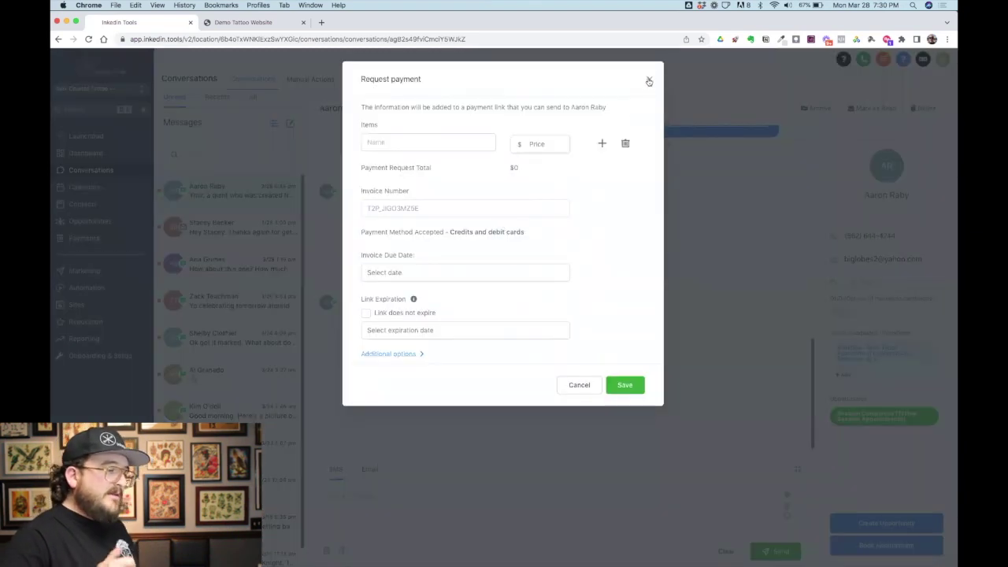
{"action": "left_click", "coordinate": [649, 80]}
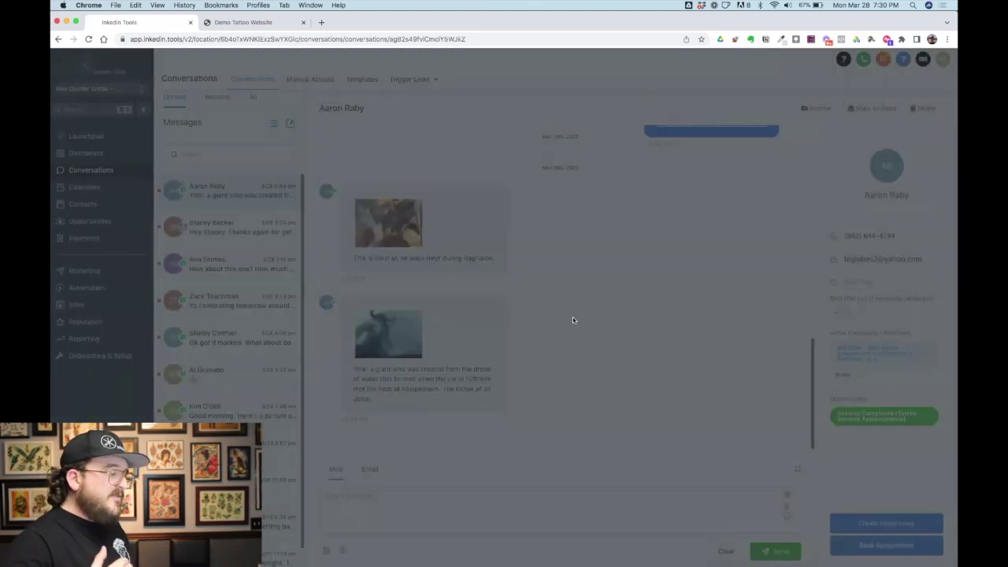